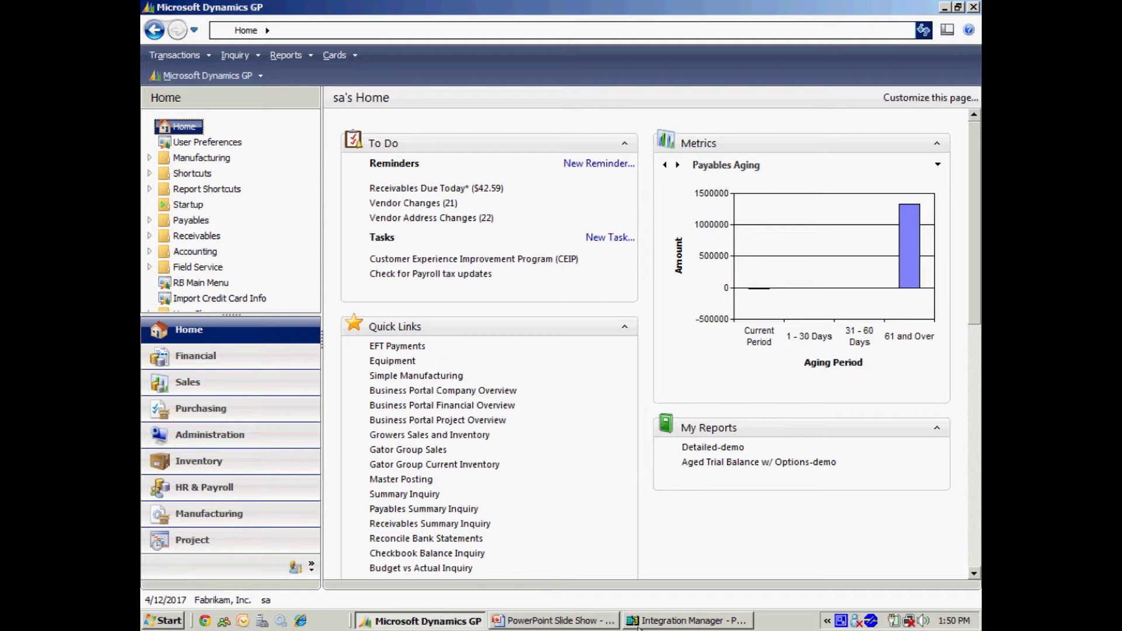
Step: Preview the POS Sales source data, showing item dates, codes, counts, sales and cost
click(687, 621)
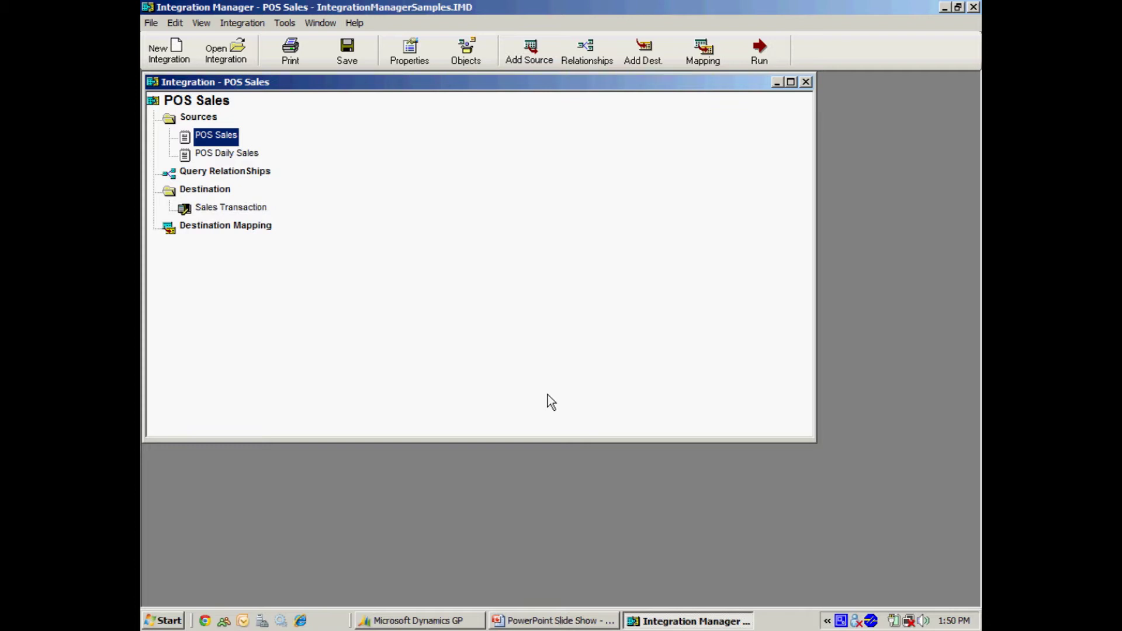
right_click(217, 136)
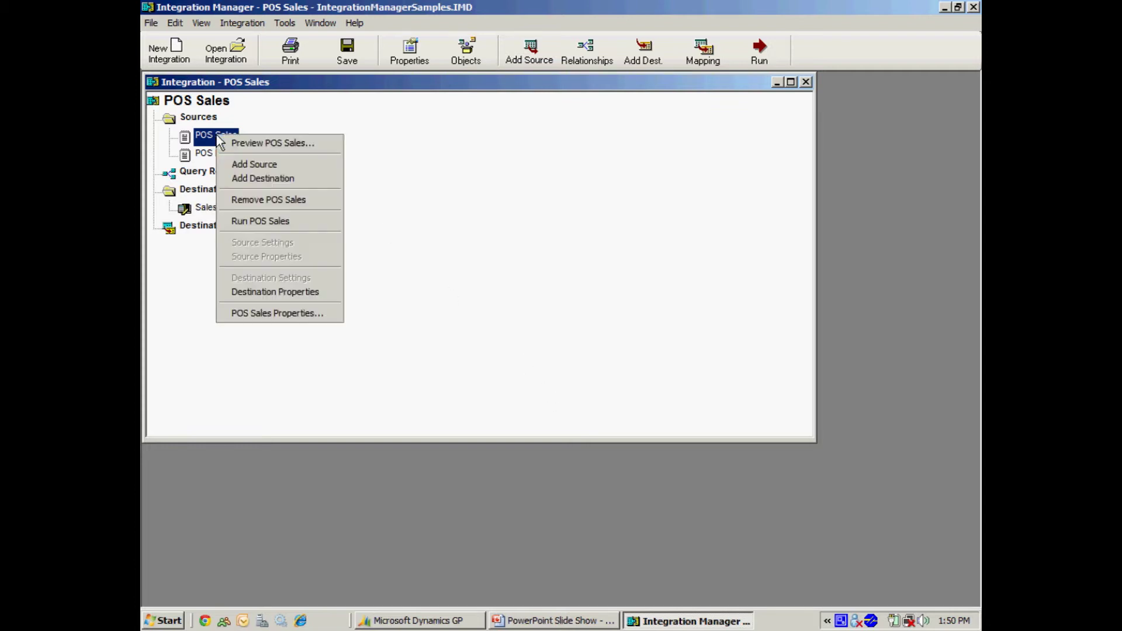
click(268, 143)
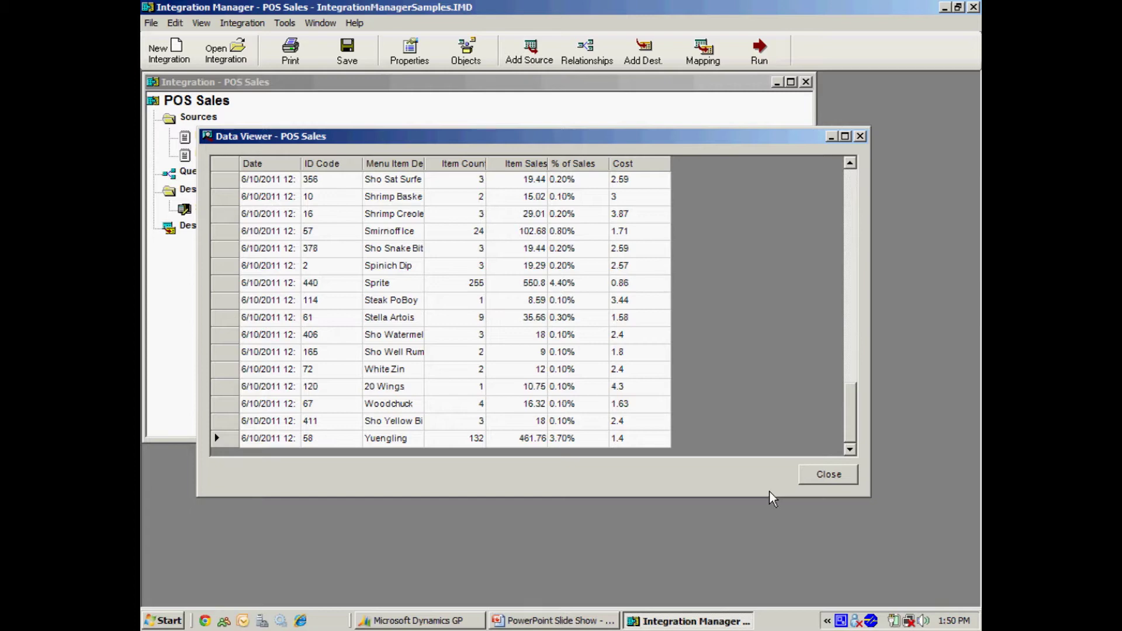
Step: Close the source preview and inspect how the invoice Items fields are mapped
click(860, 137)
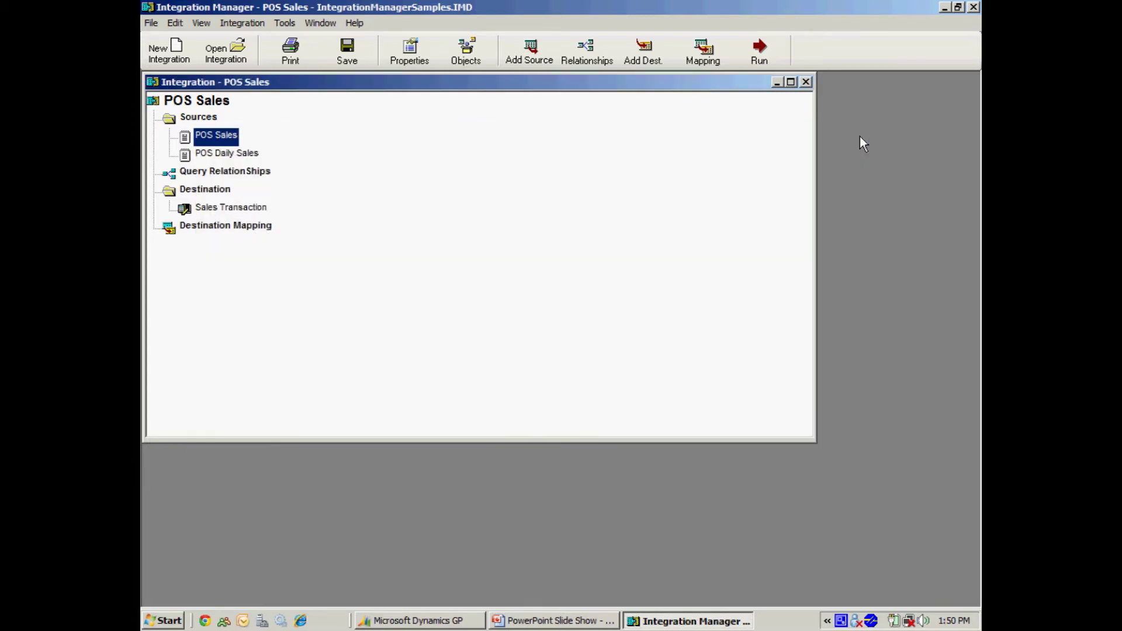
click(705, 55)
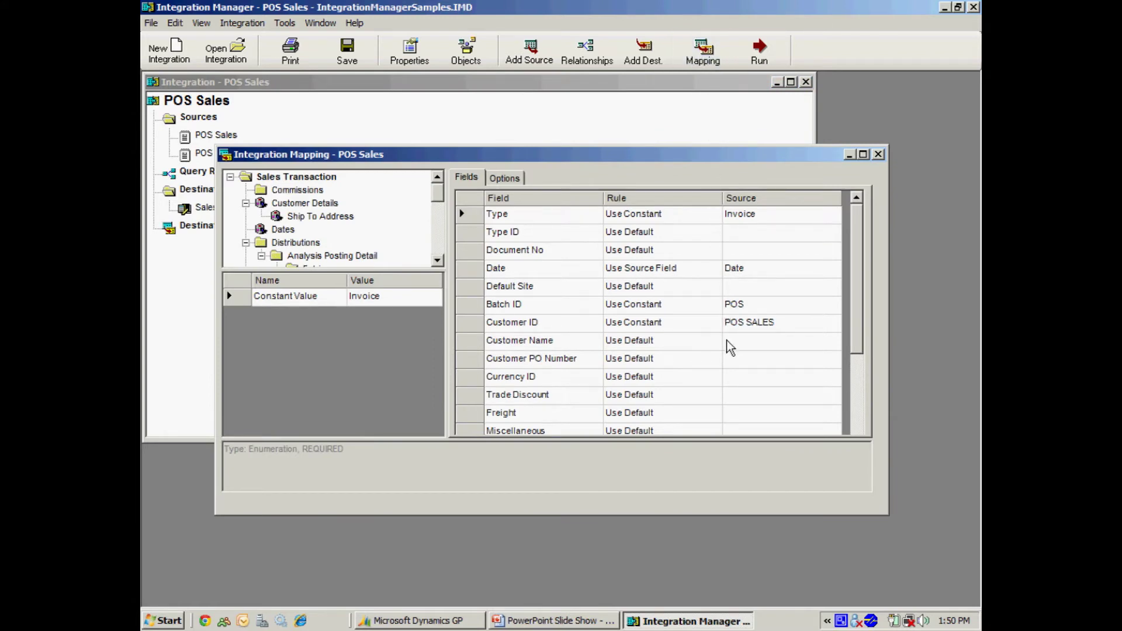
scroll(436, 237, down, 3)
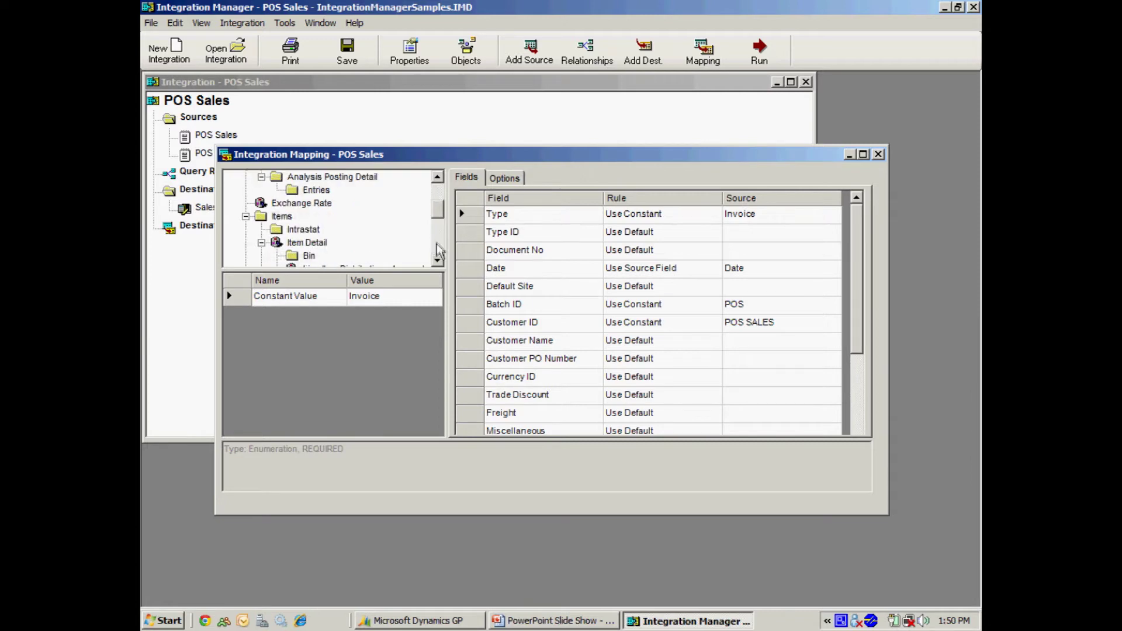
click(281, 215)
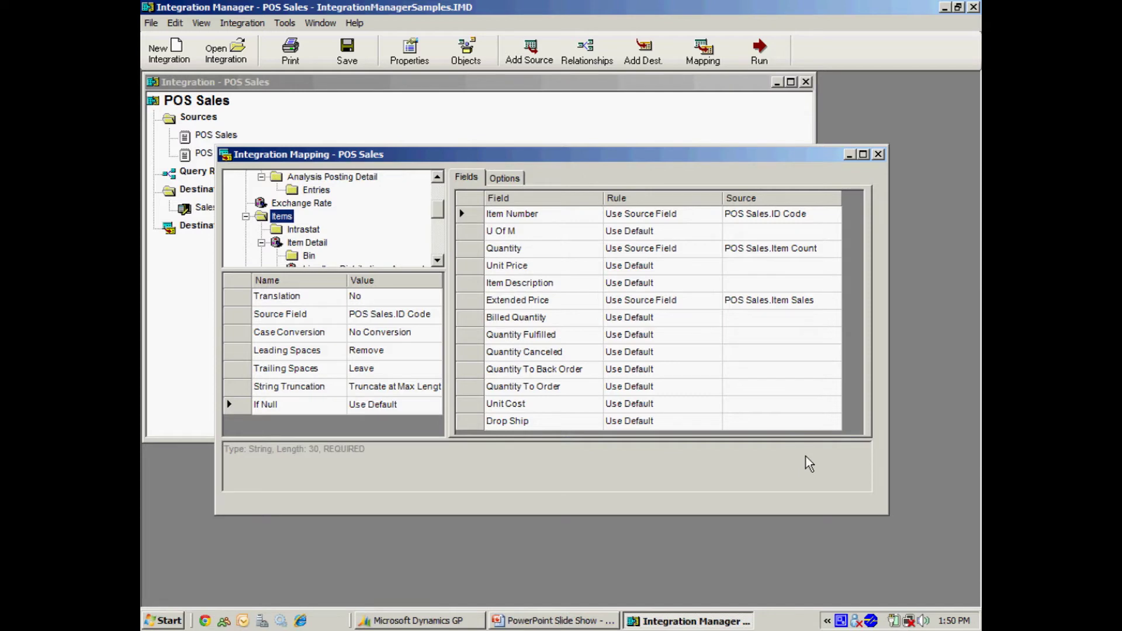
click(878, 154)
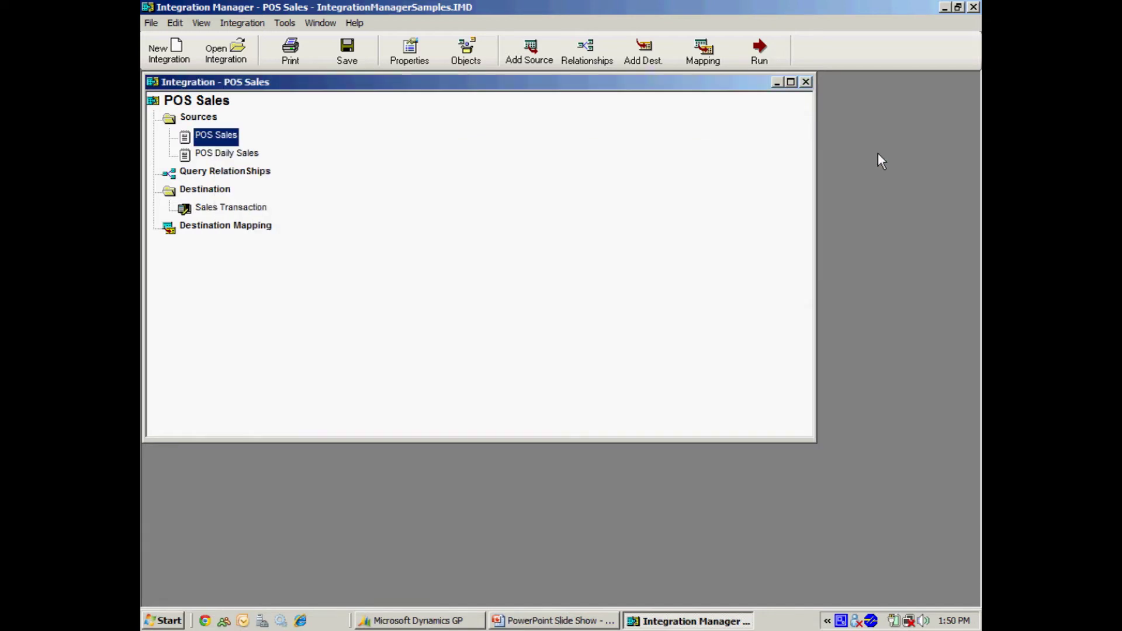
Step: Run the POS Sales integration, dismiss the one-record success results, and return to Dynamics GP
click(758, 51)
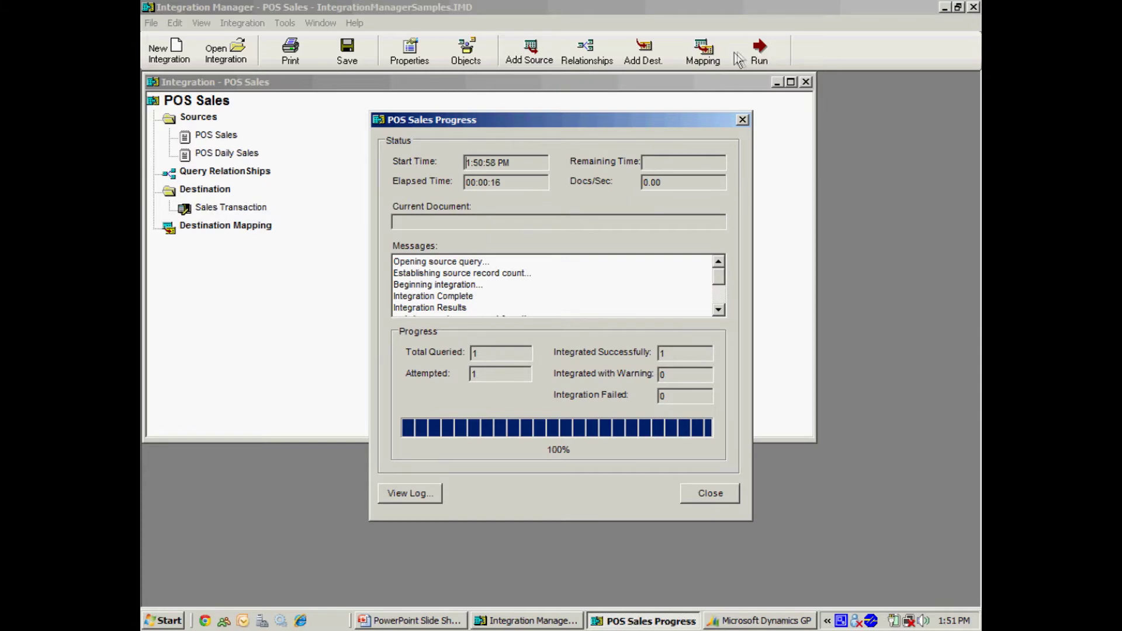
click(705, 495)
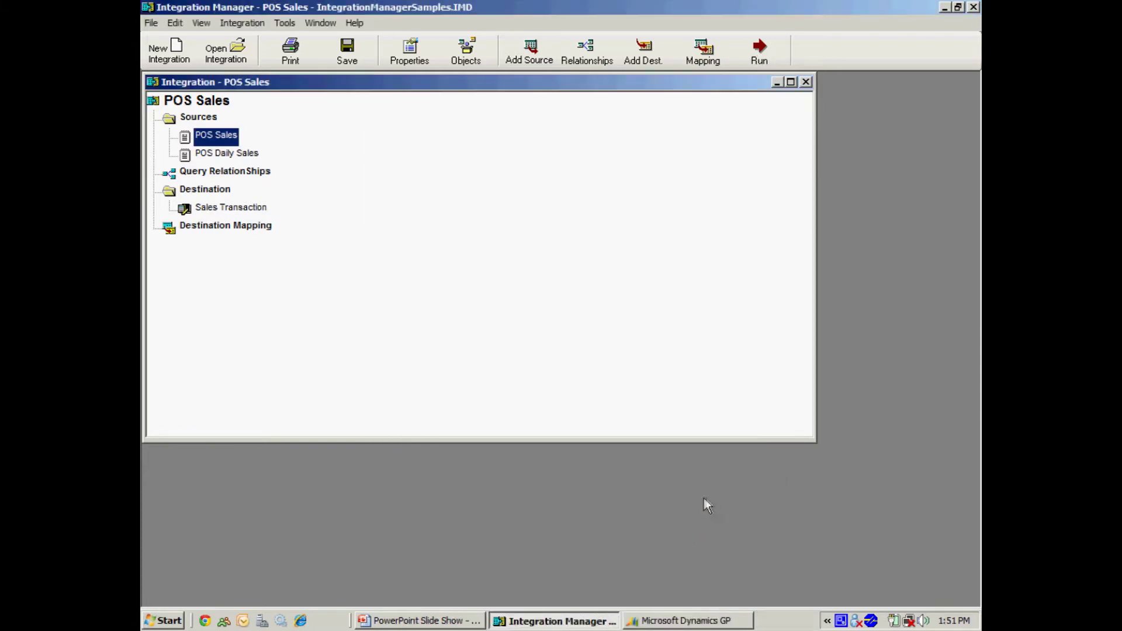
click(682, 620)
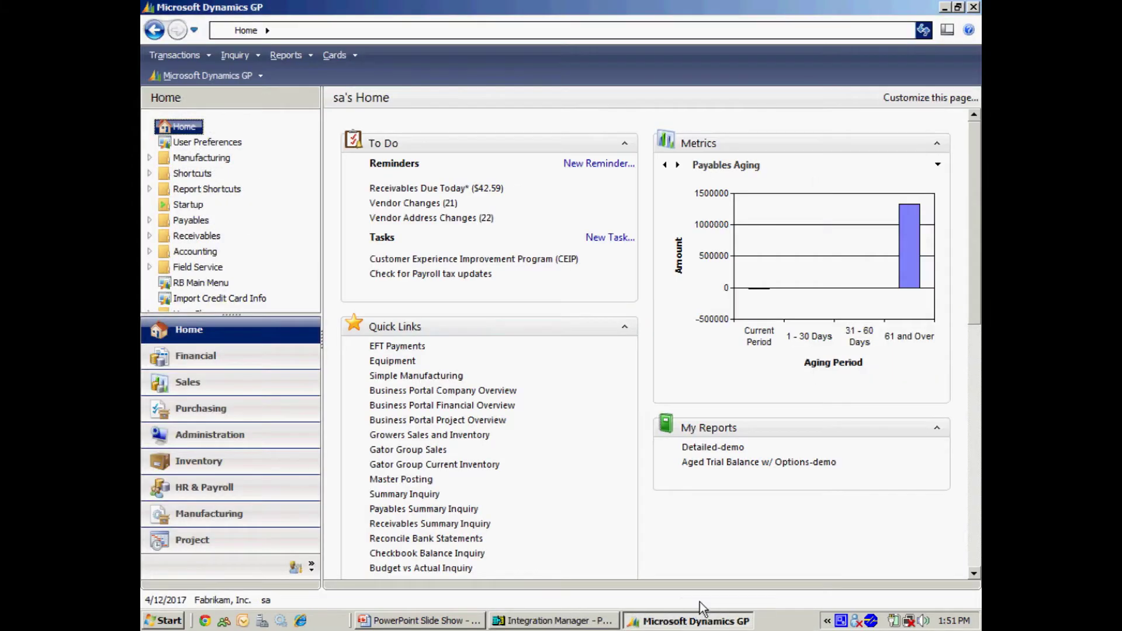
Step: Load invoice STDINV2338 into Sales Transaction Entry from the lookup sorted by Master Number
click(254, 383)
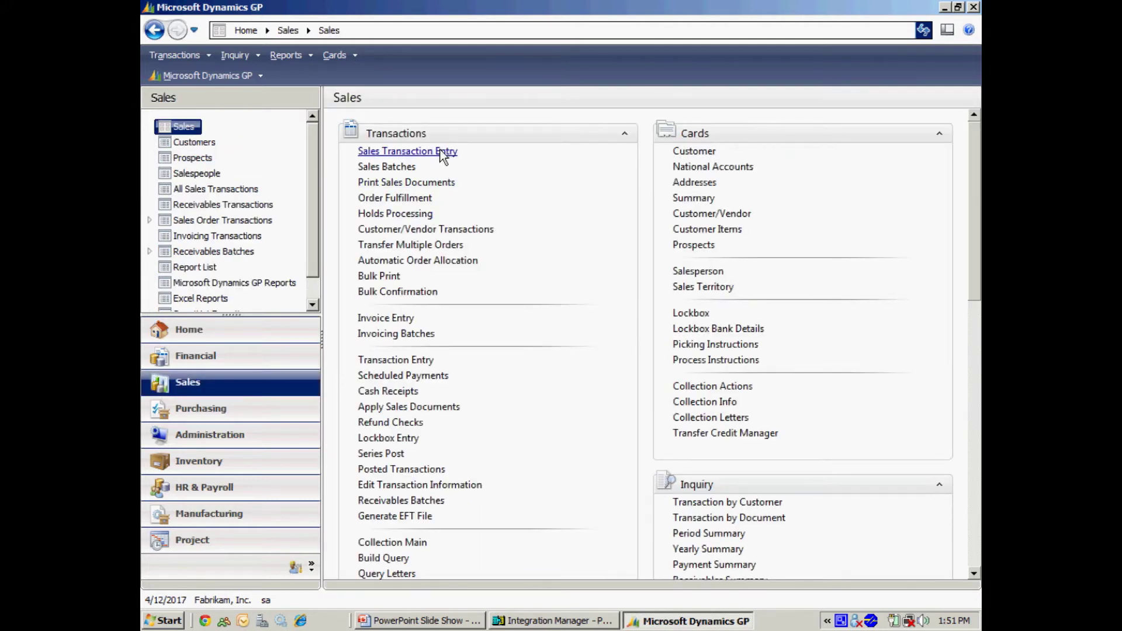
click(408, 152)
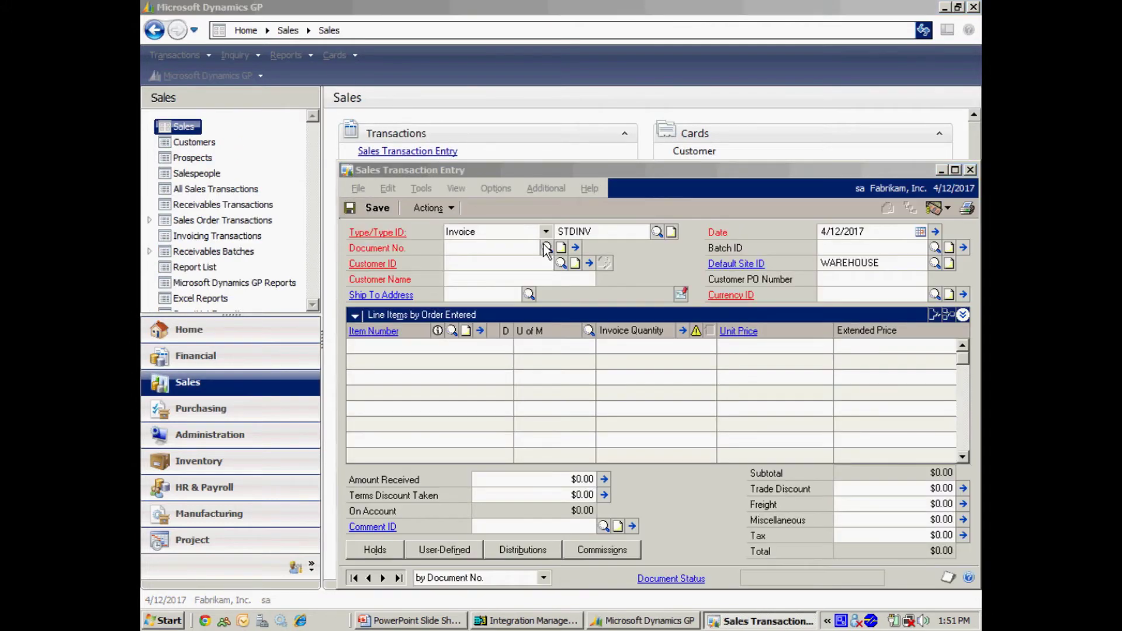
click(546, 249)
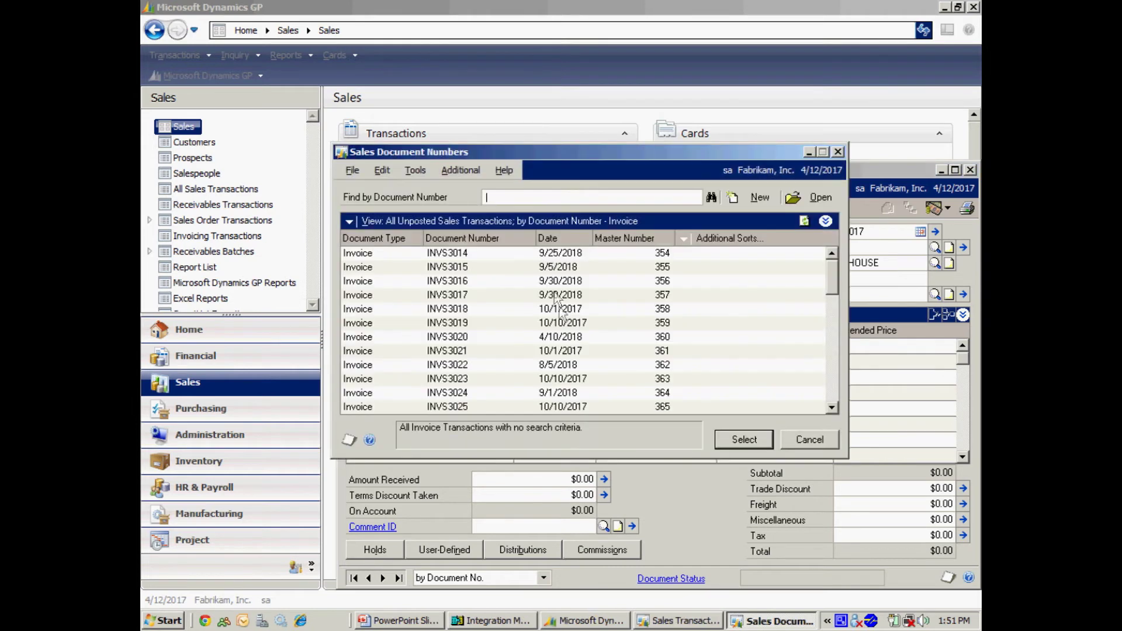
click(629, 238)
drag(831, 263, 831, 403)
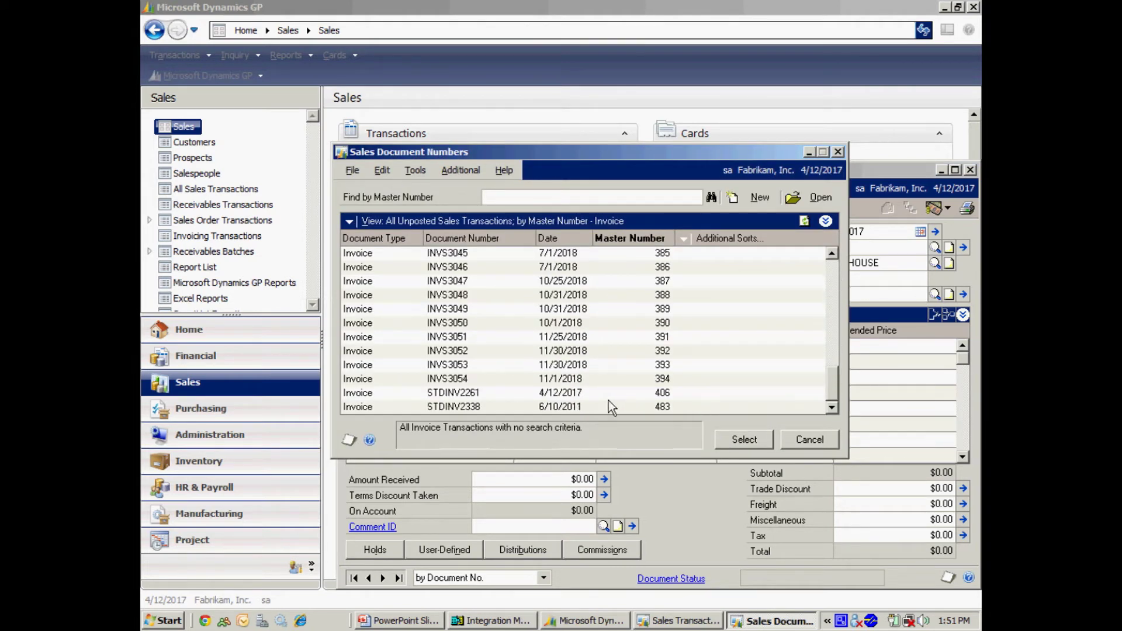
click(616, 408)
click(742, 439)
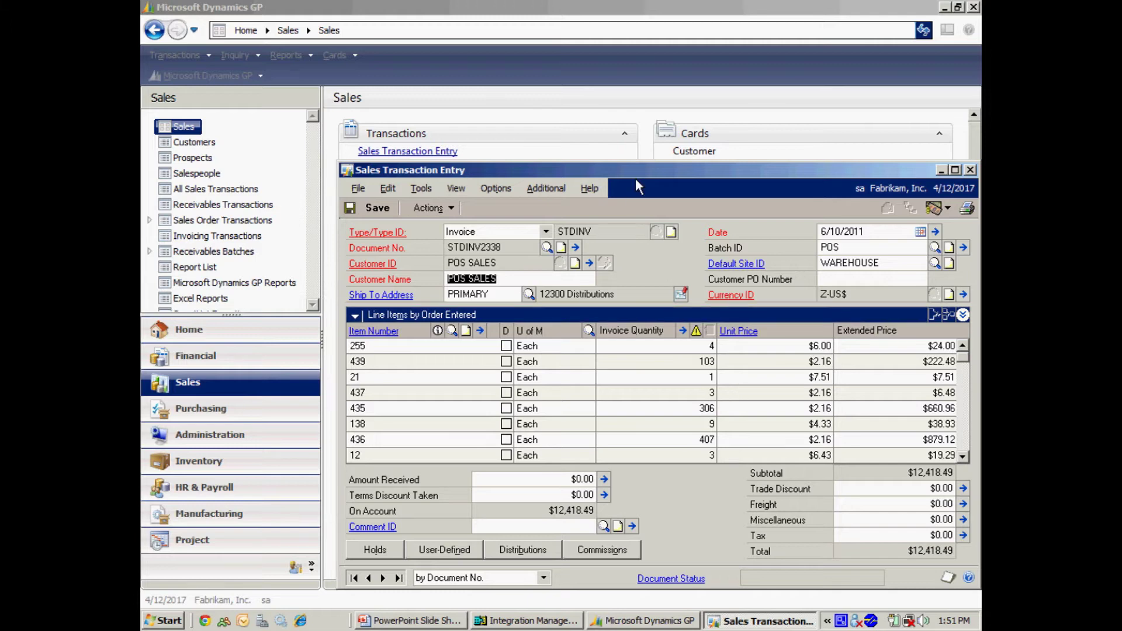
click(934, 208)
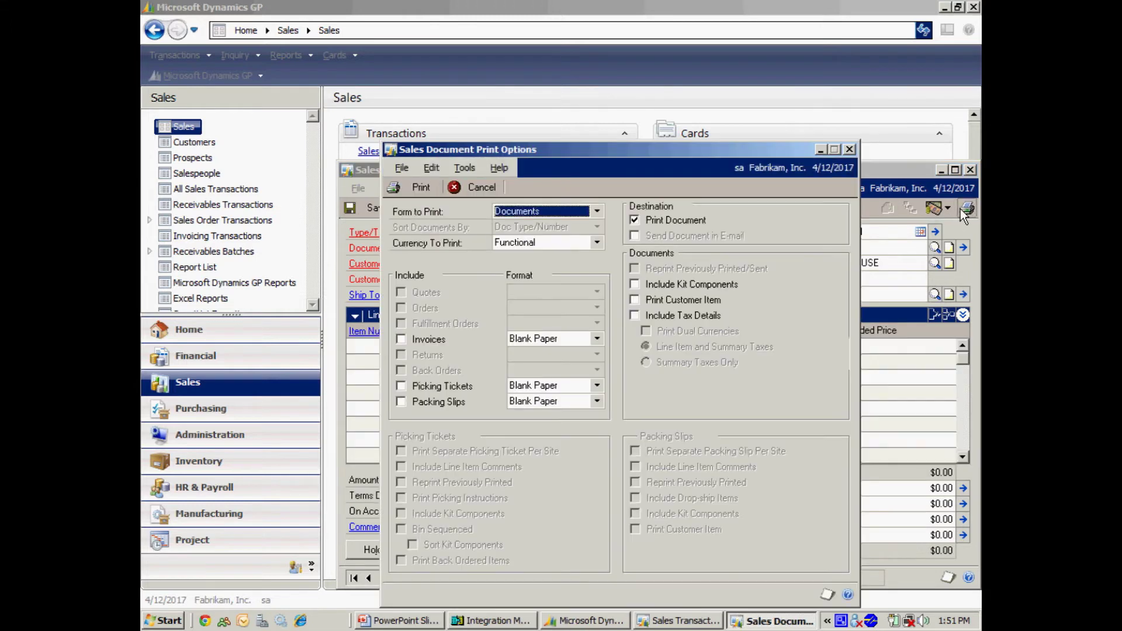
Step: Print a picking ticket for STDINV2338 to the screen, then close the report
click(401, 386)
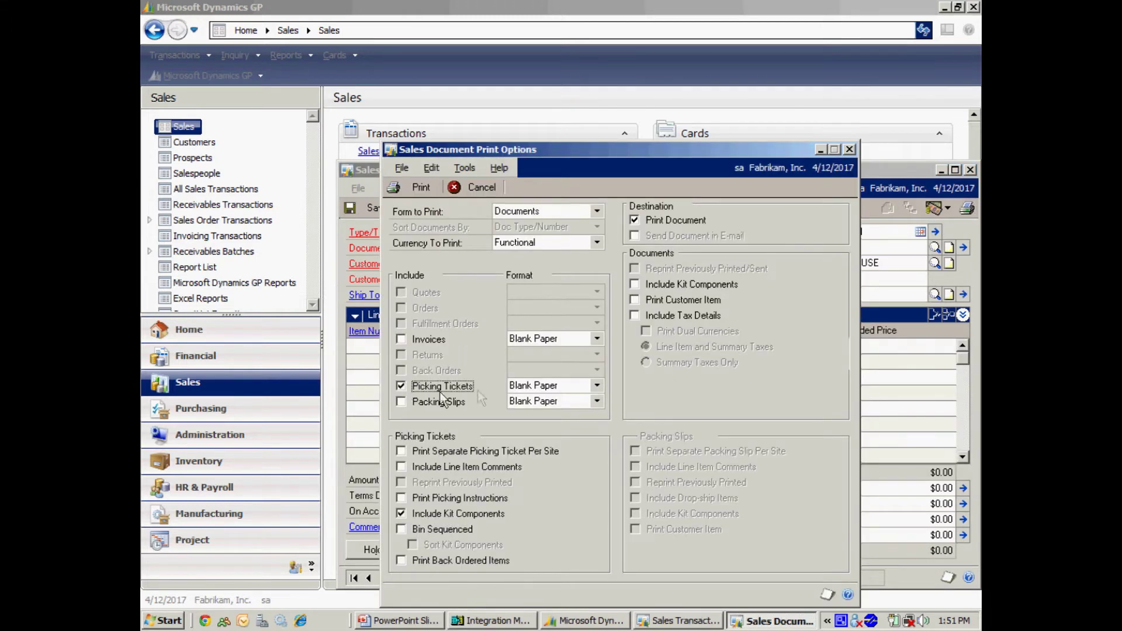
click(412, 188)
click(633, 440)
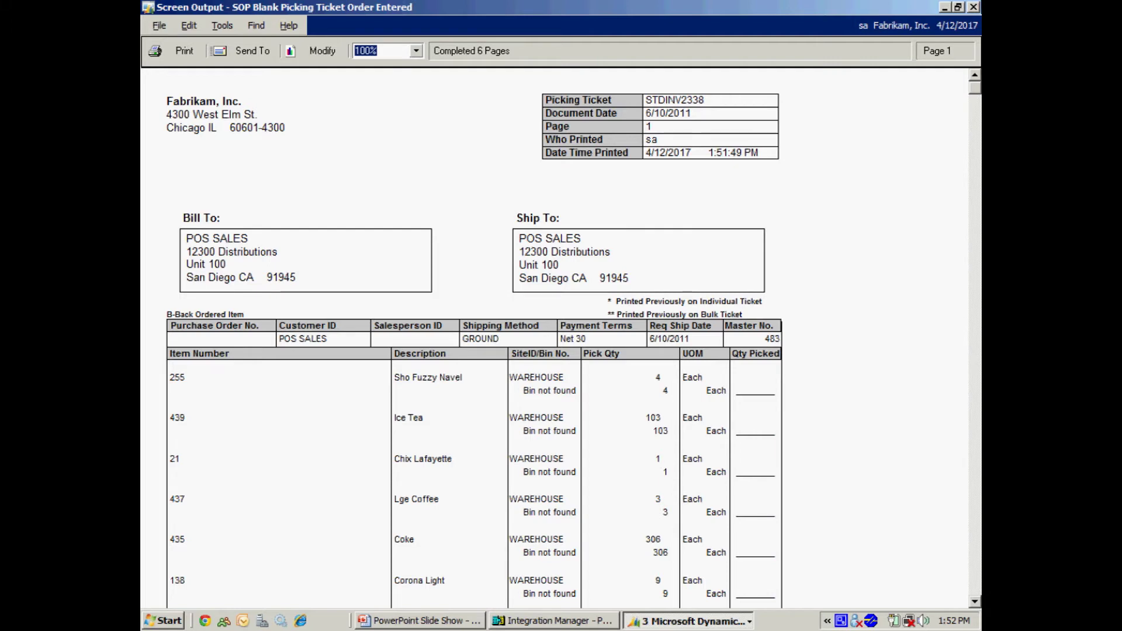
click(974, 7)
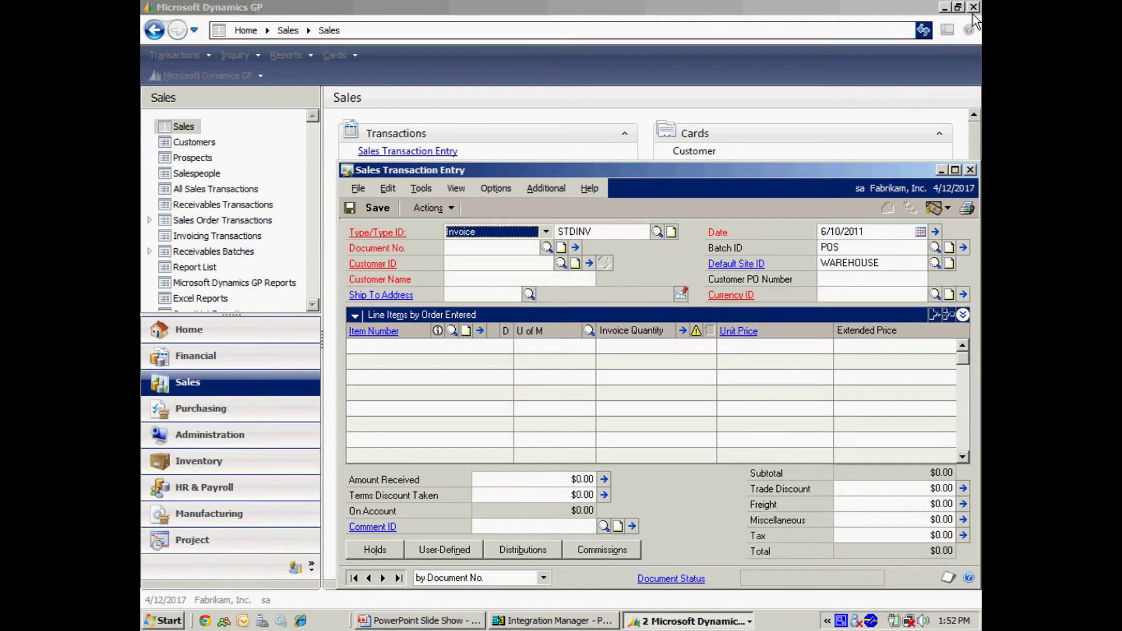
Step: Reopen invoice STDINV2338 and enter $12,418.49 as the amount received
click(548, 248)
double_click(570, 253)
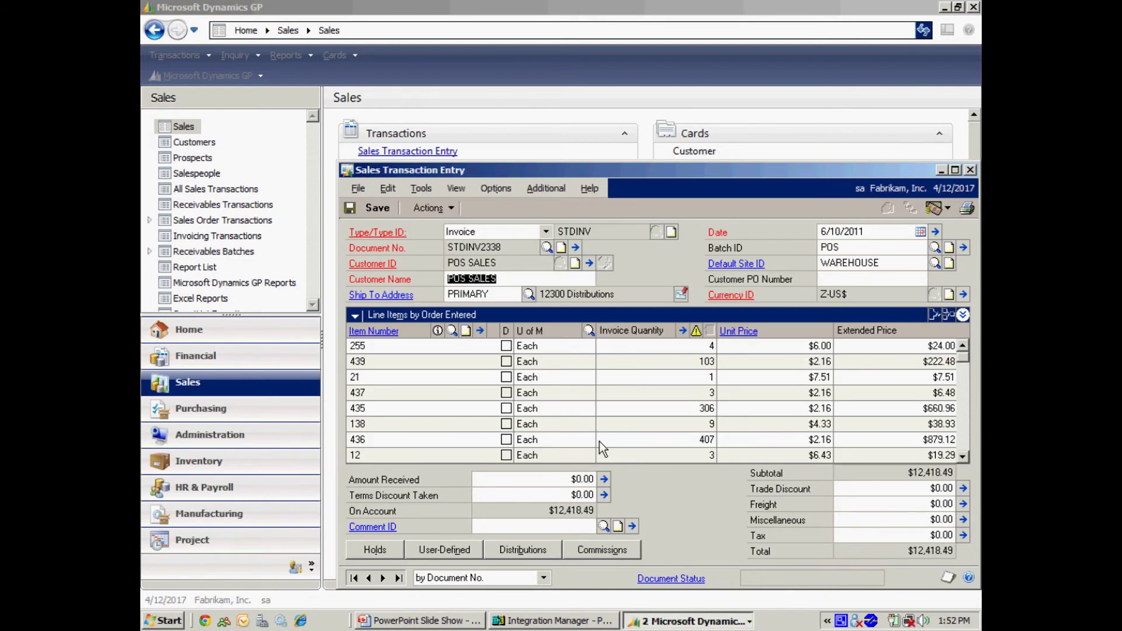
drag(623, 174, 530, 162)
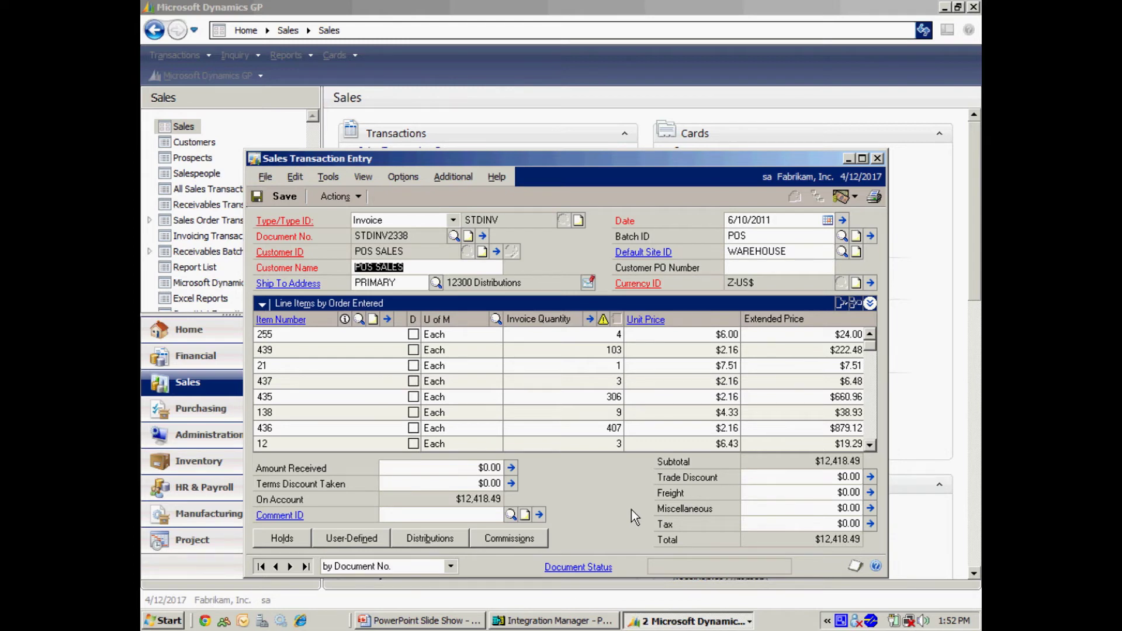
click(489, 468)
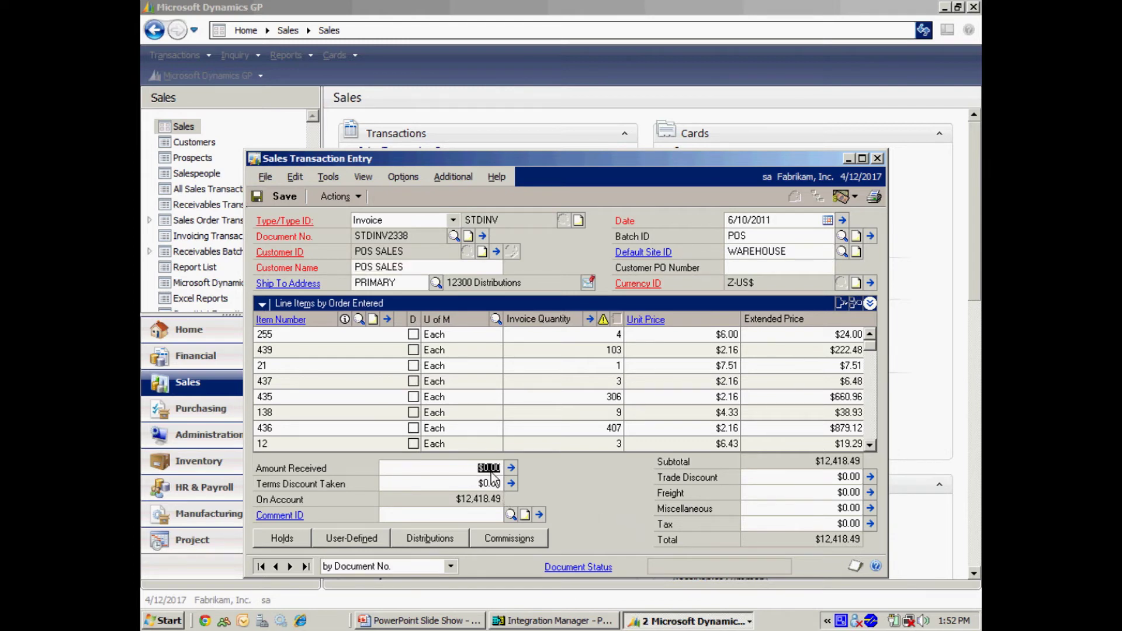
text(12,)
text(418.)
text(49)
click(511, 468)
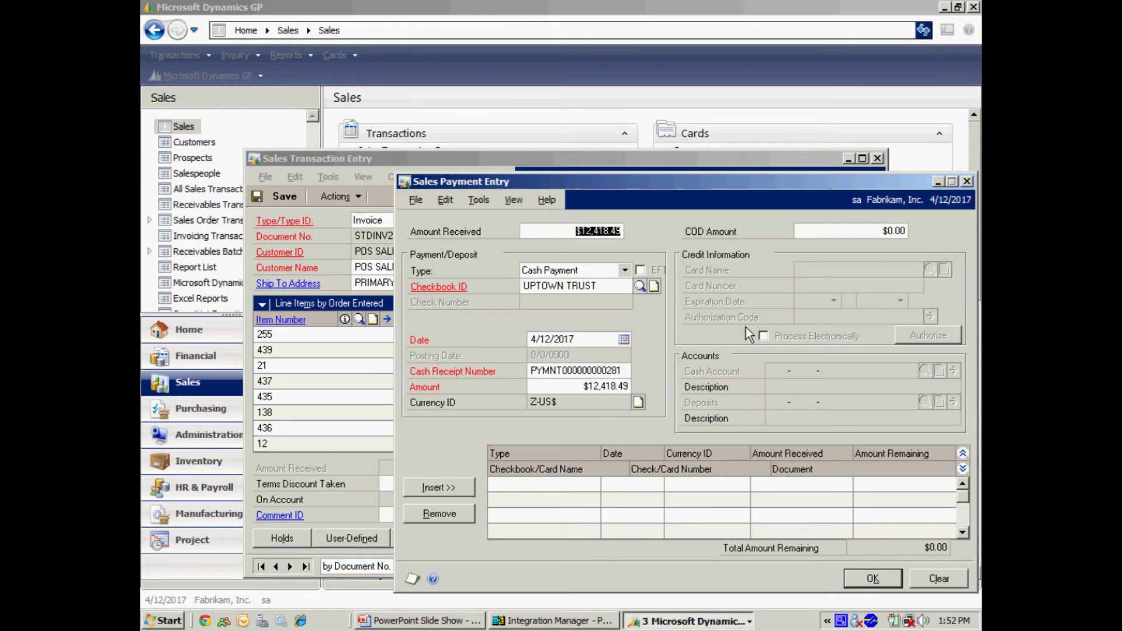
Step: Add a $10,000.00 cash payment and a $600.00 VISA credit card payment
click(602, 388)
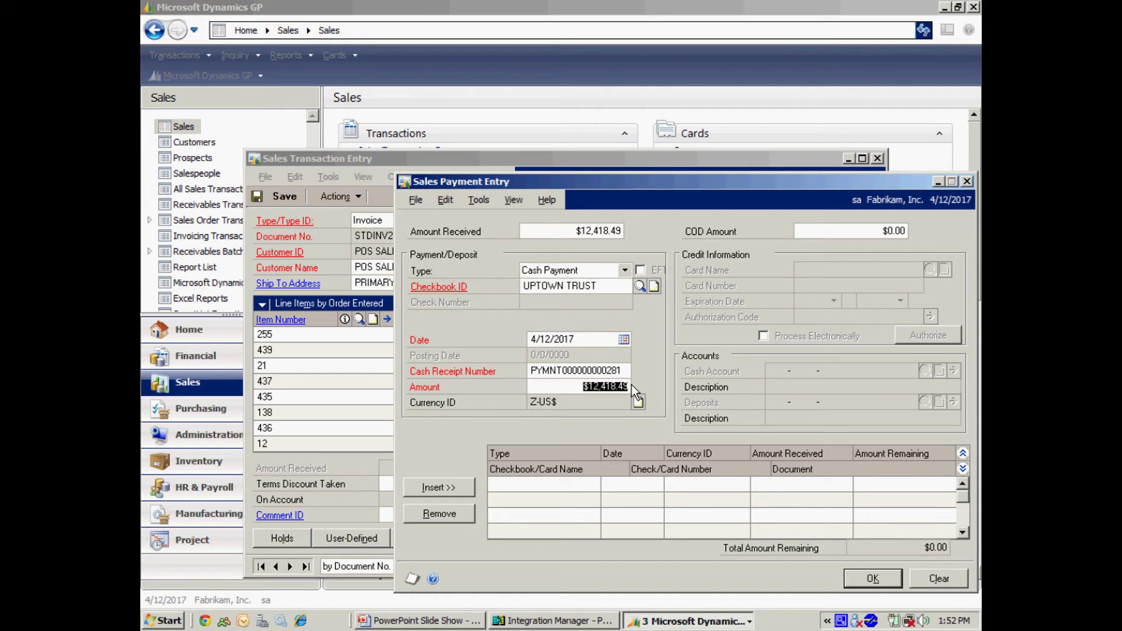
text(1000000)
click(438, 488)
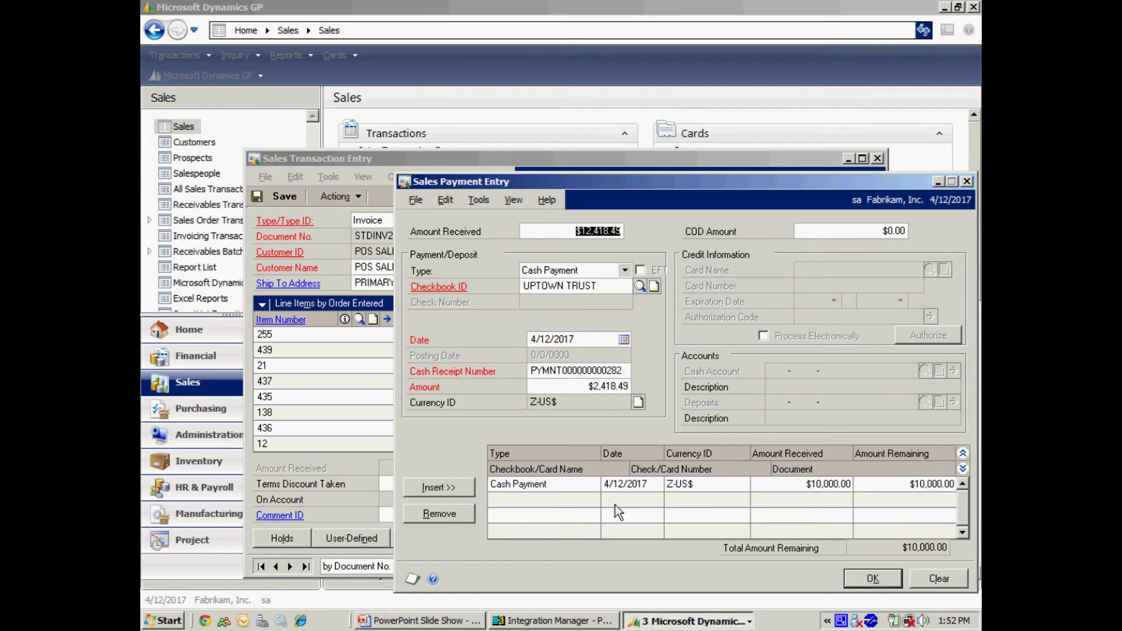
click(624, 270)
click(592, 308)
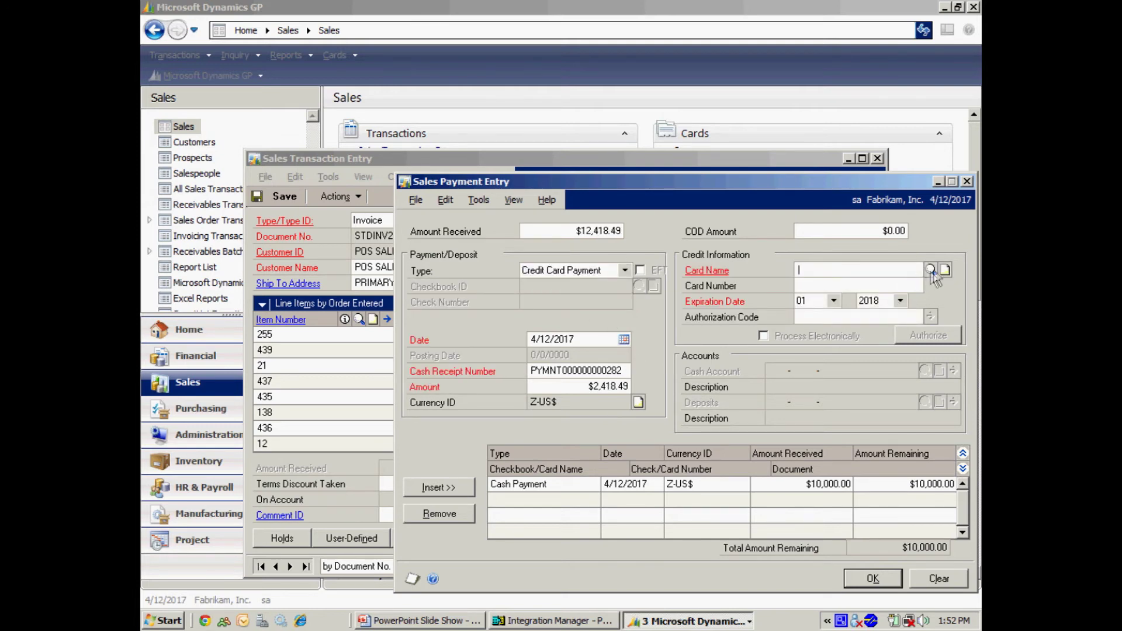
click(931, 271)
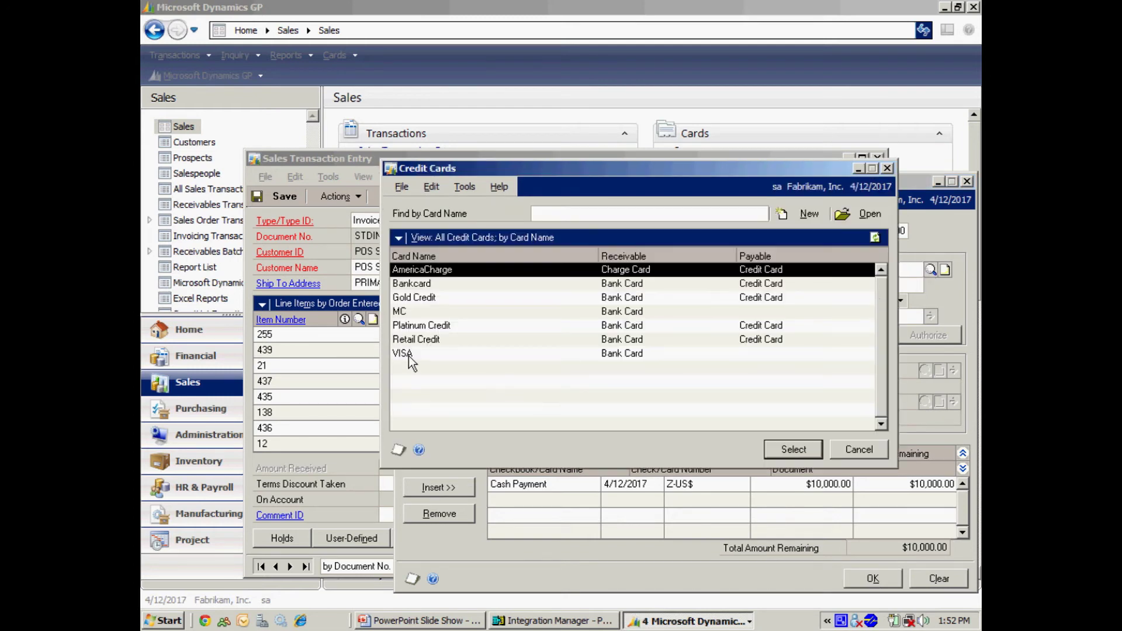
double_click(414, 354)
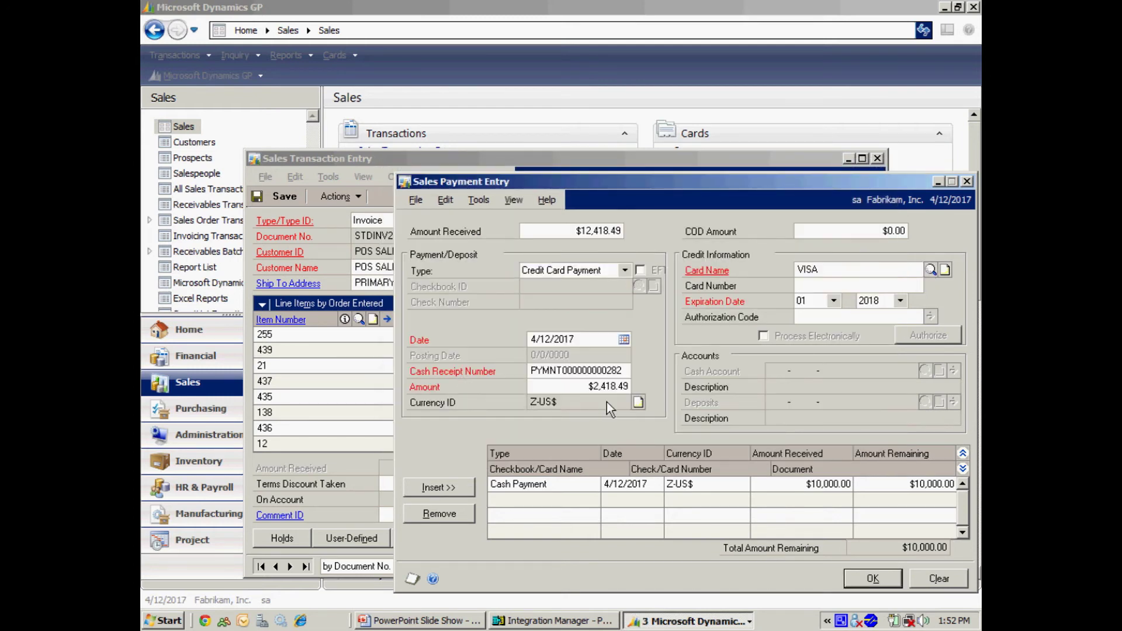
click(577, 388)
text(6)
text(00)
key(Tab)
click(438, 487)
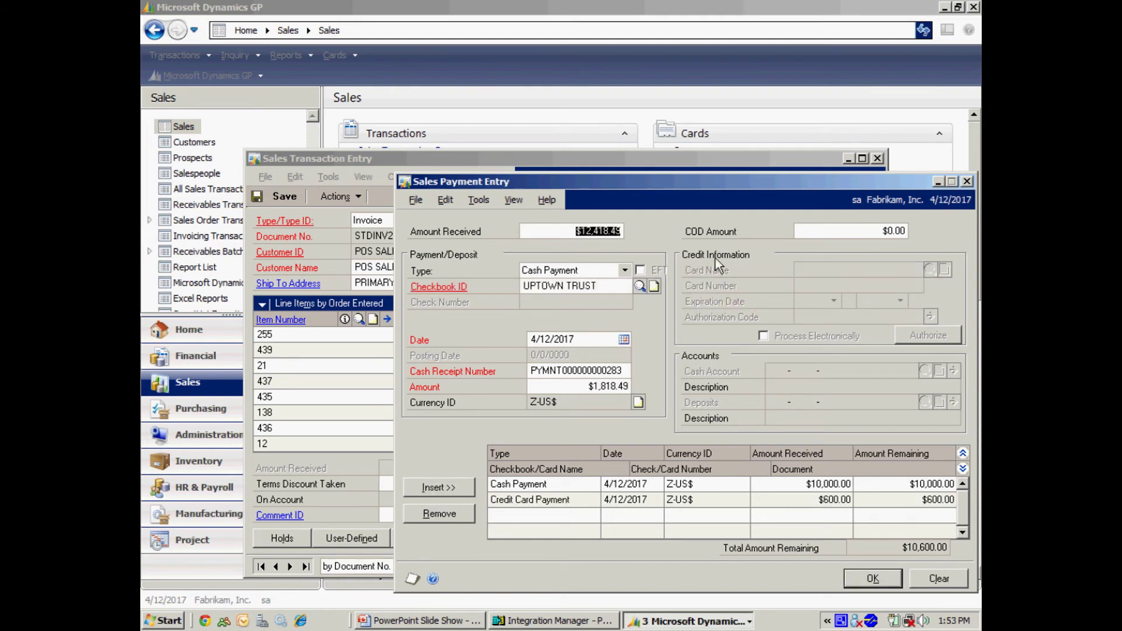
Step: Add a $1,818.49 MC credit card payment and confirm the payment split
click(624, 271)
click(561, 308)
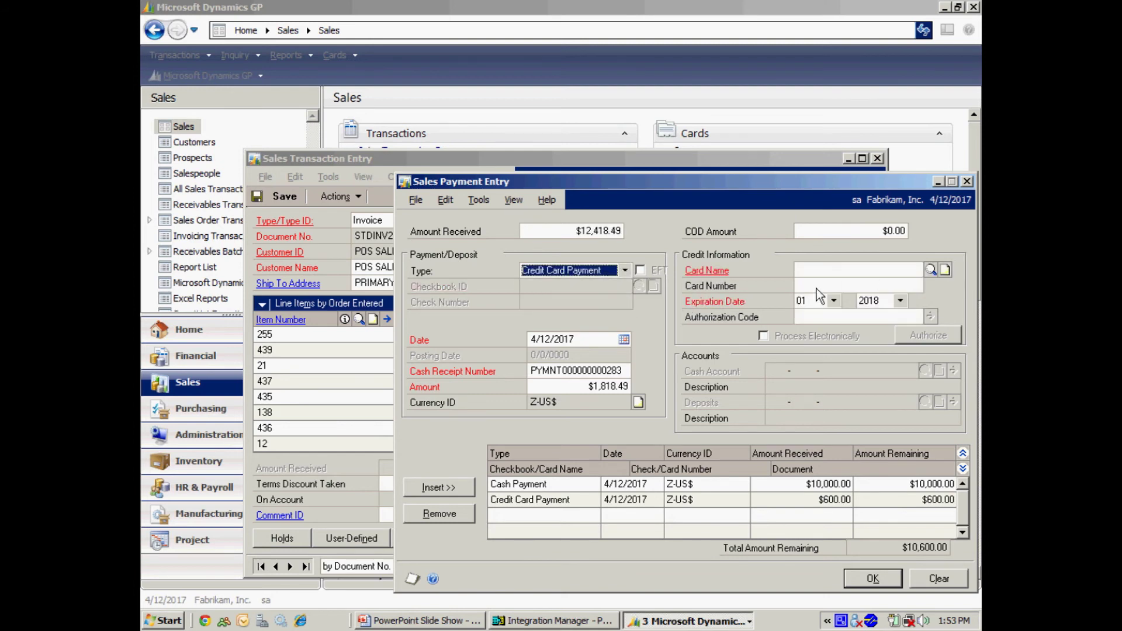
click(931, 271)
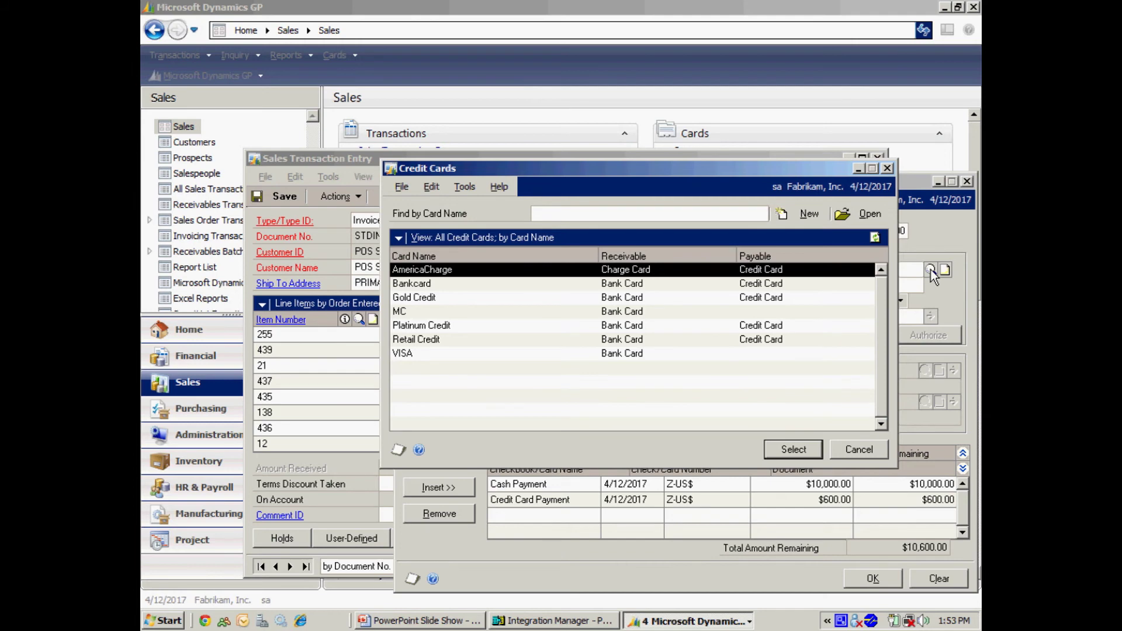
click(450, 312)
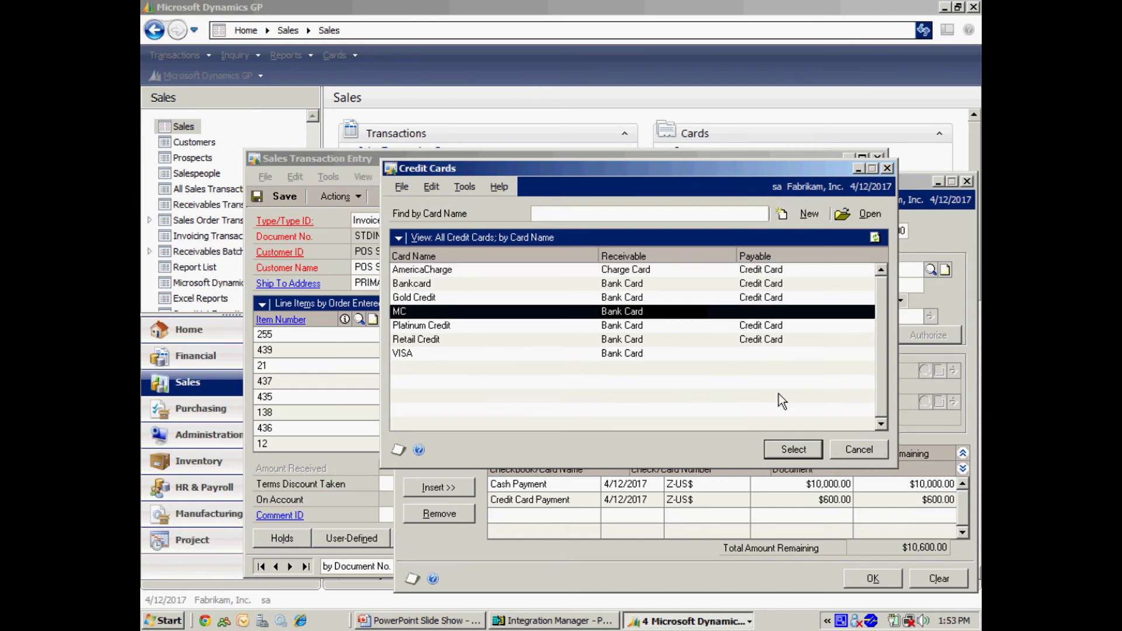
click(794, 450)
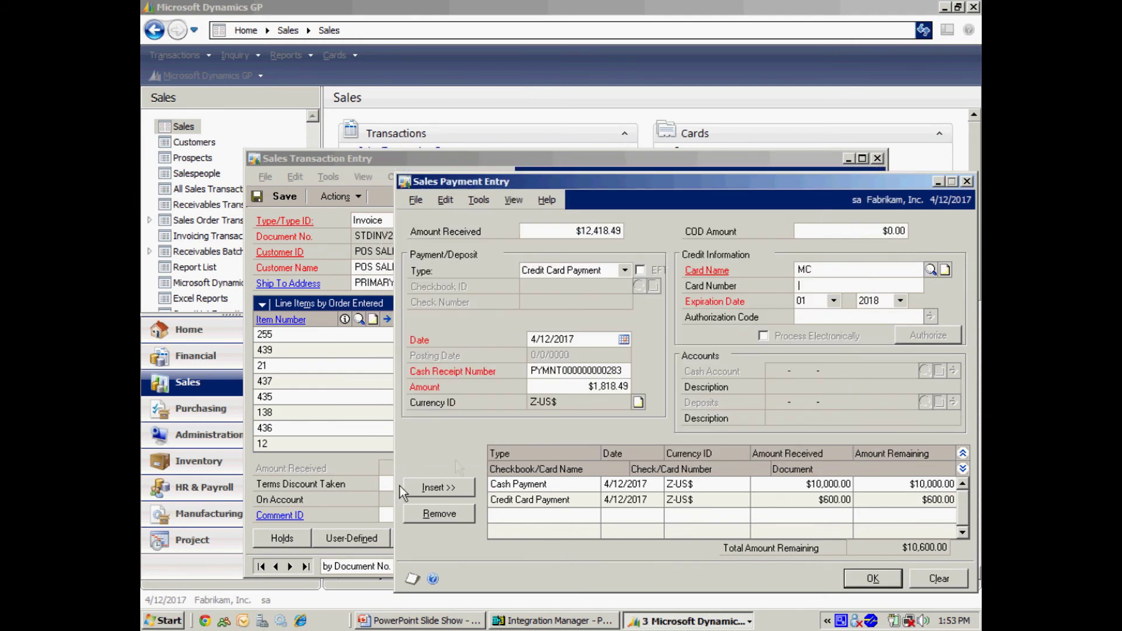
click(439, 487)
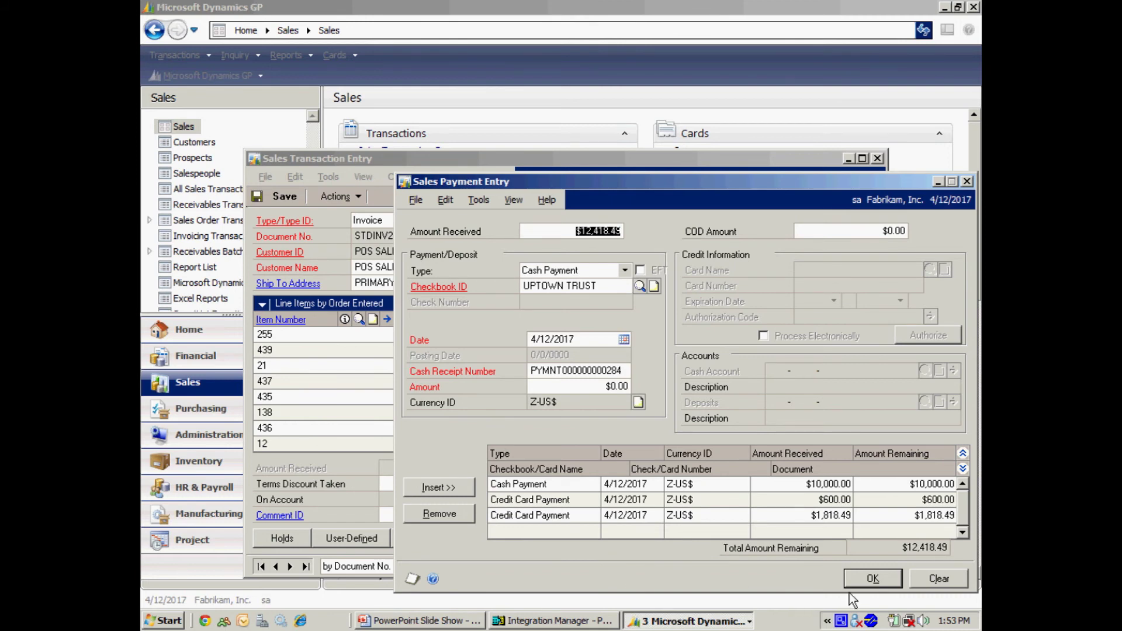
click(872, 579)
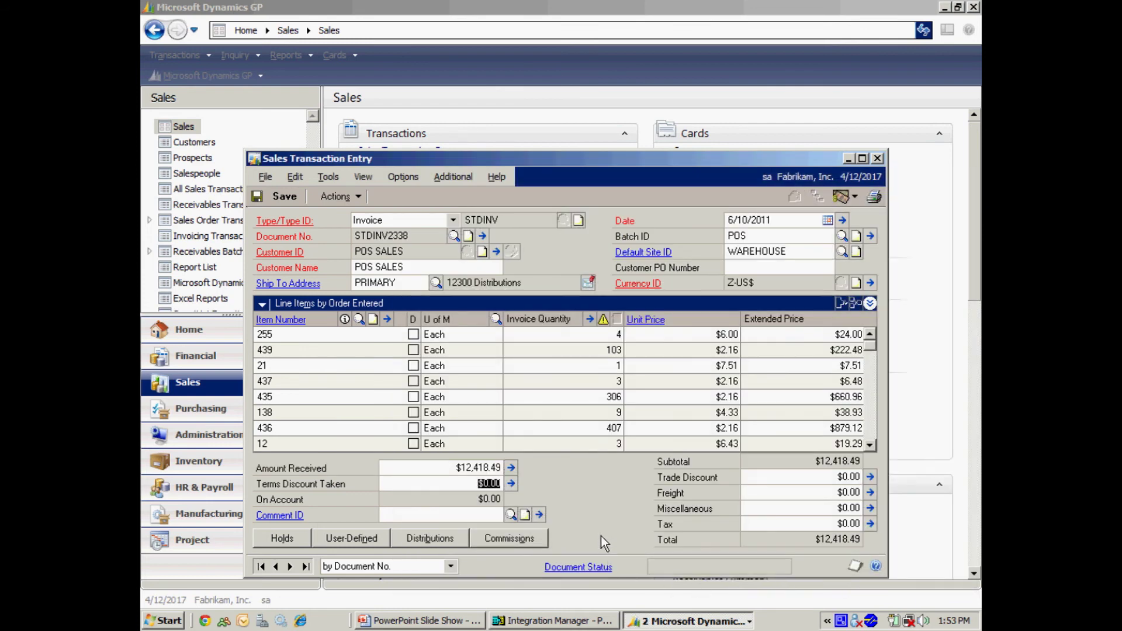